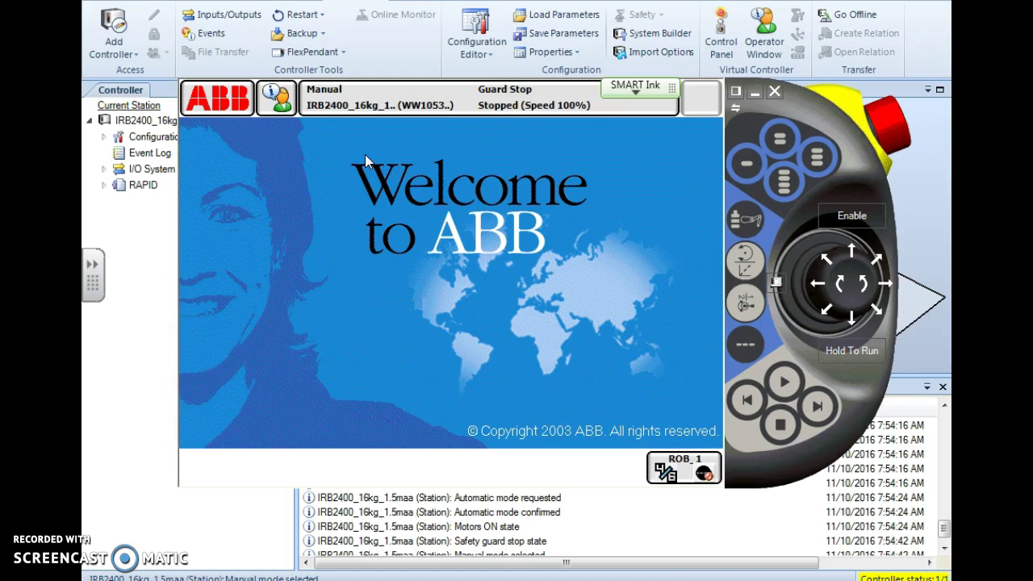
# Open the Program Editor from the ABB menu and select Module1 in T_ROB1's module list.
pyautogui.click(230, 100)
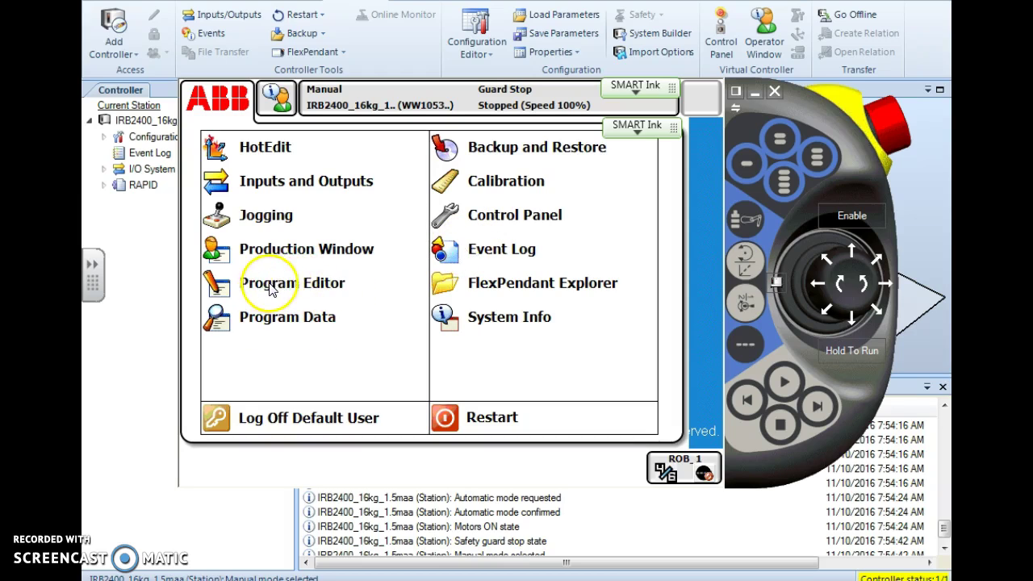
pyautogui.click(273, 291)
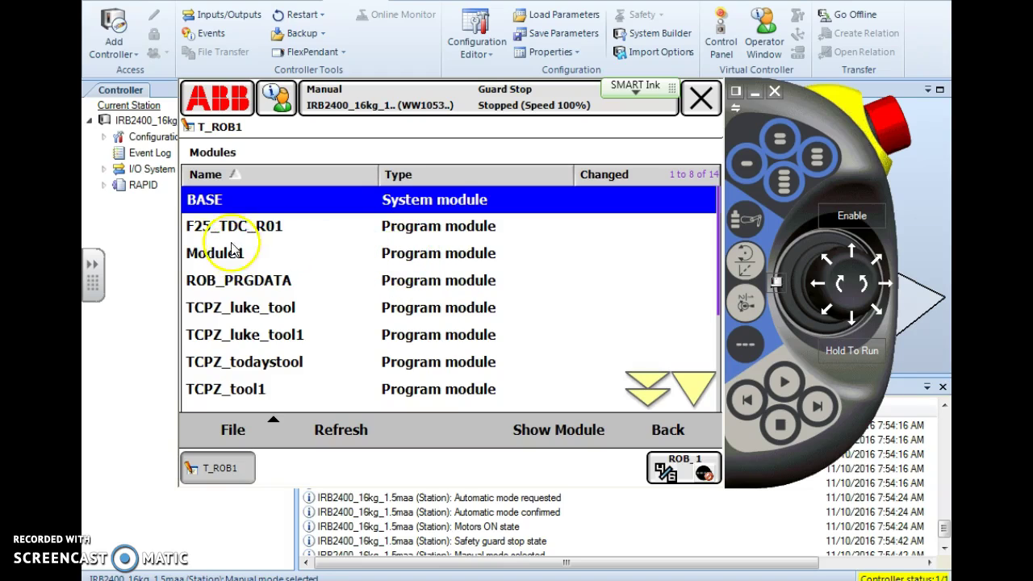
pyautogui.click(409, 256)
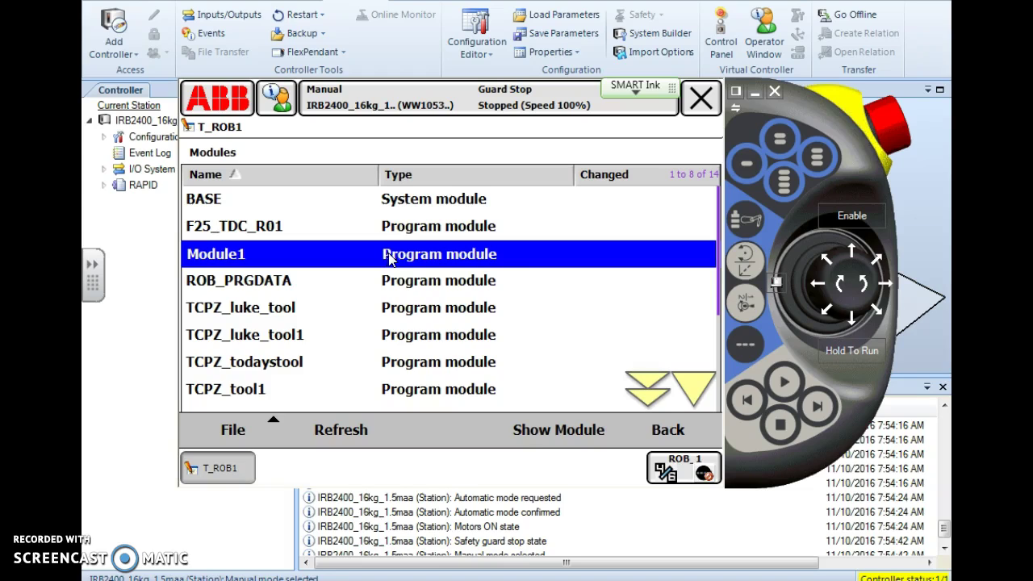
# List Module1's eight routines, such as Drop_cube and gettool, and bring up the File options.
pyautogui.click(547, 434)
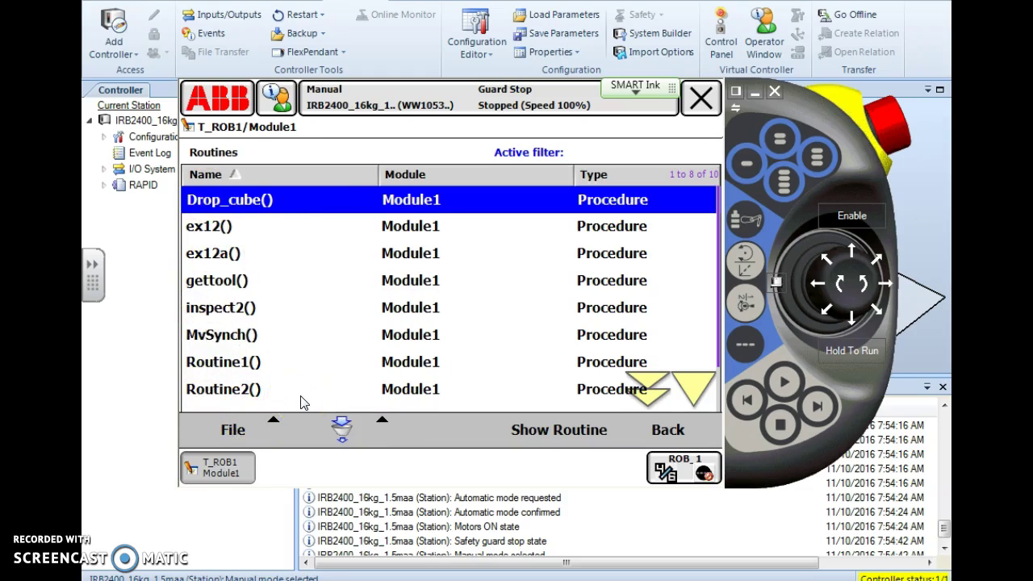
pyautogui.click(222, 431)
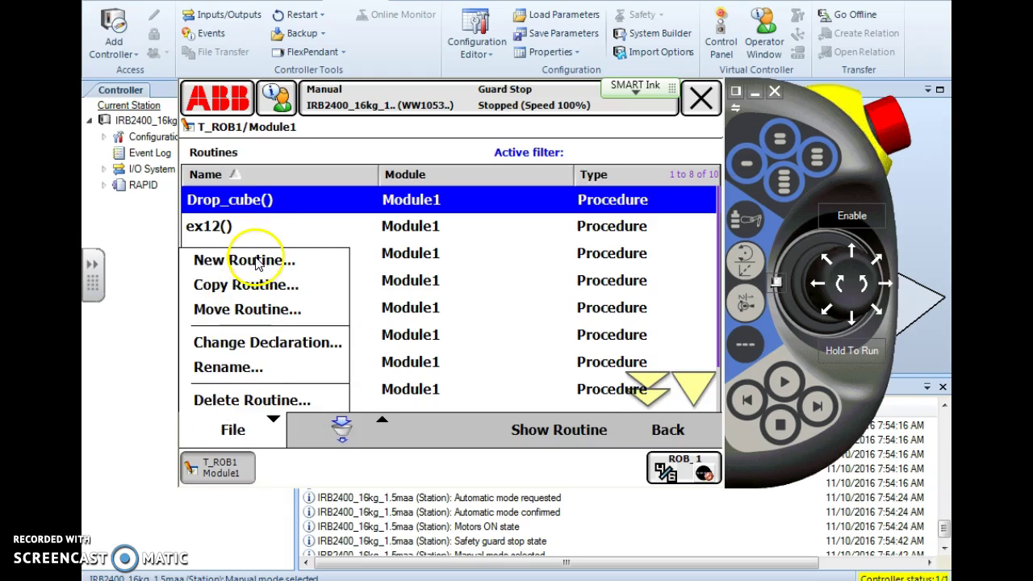
# Start a New Routine declaration (default Routine15), keeping Procedure as the type with no parameters.
pyautogui.click(256, 259)
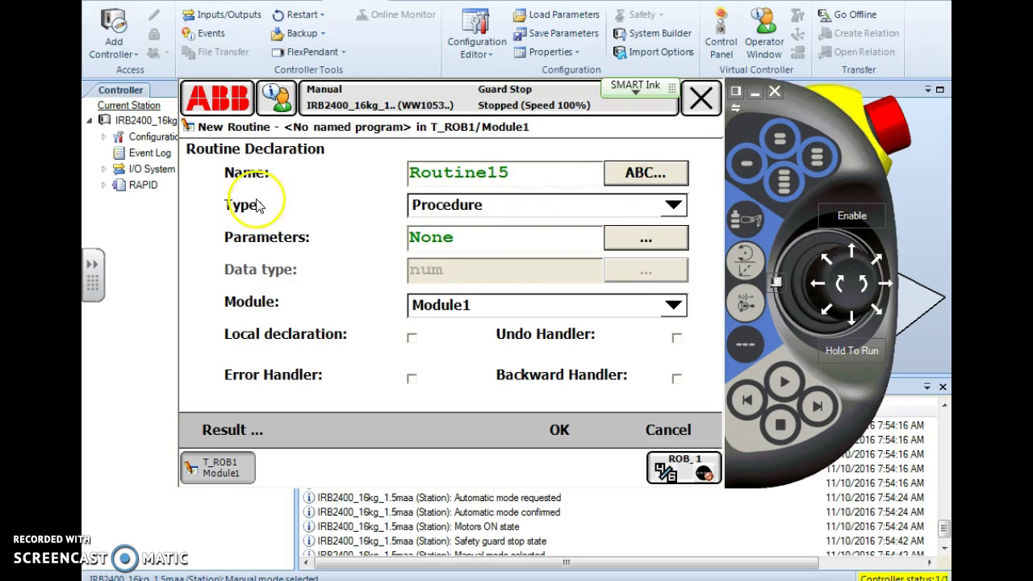
pyautogui.click(673, 206)
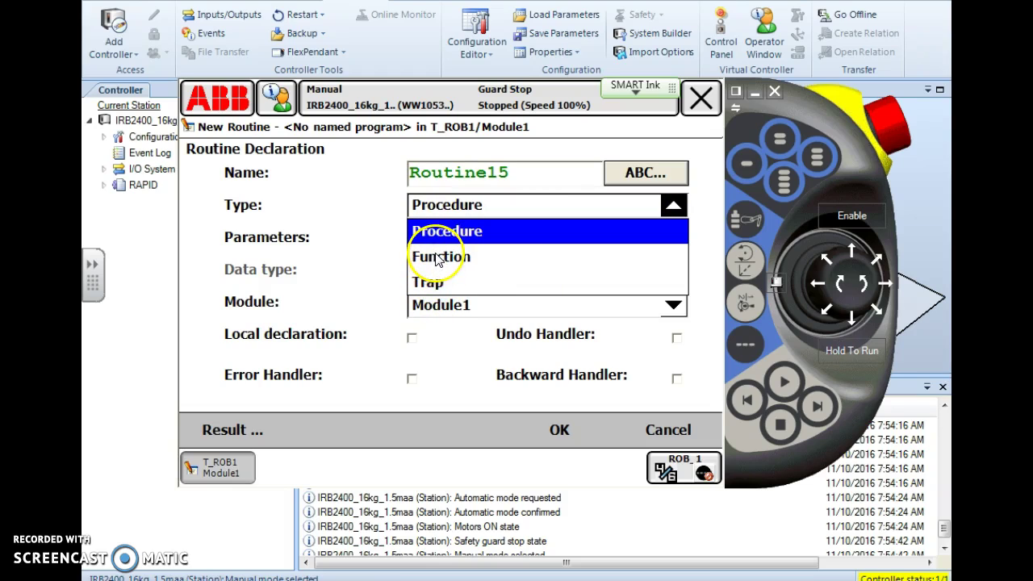
pyautogui.click(451, 231)
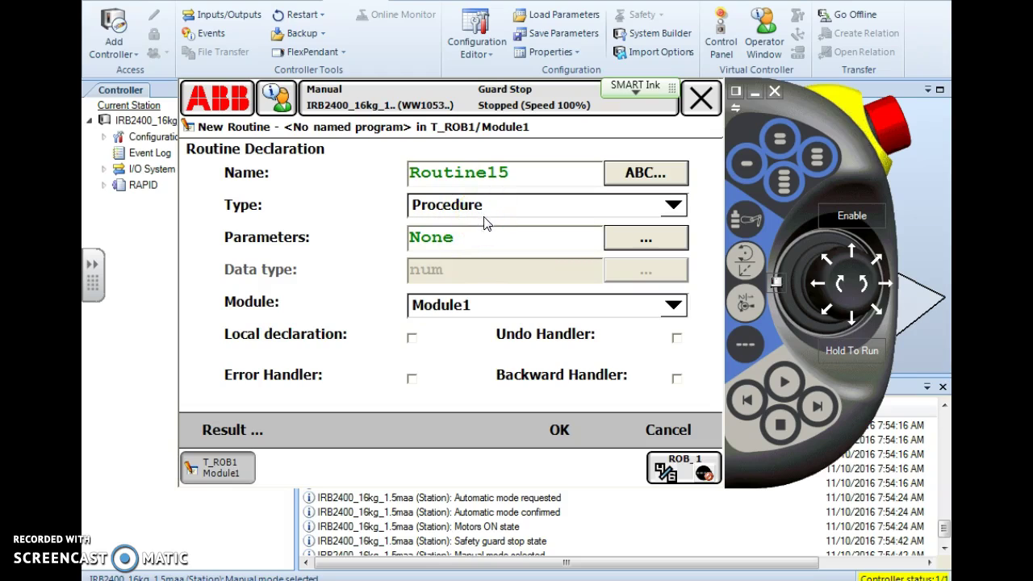
pyautogui.click(413, 262)
# Rename the new routine from Routine15 to my_Routine.
pyautogui.click(643, 178)
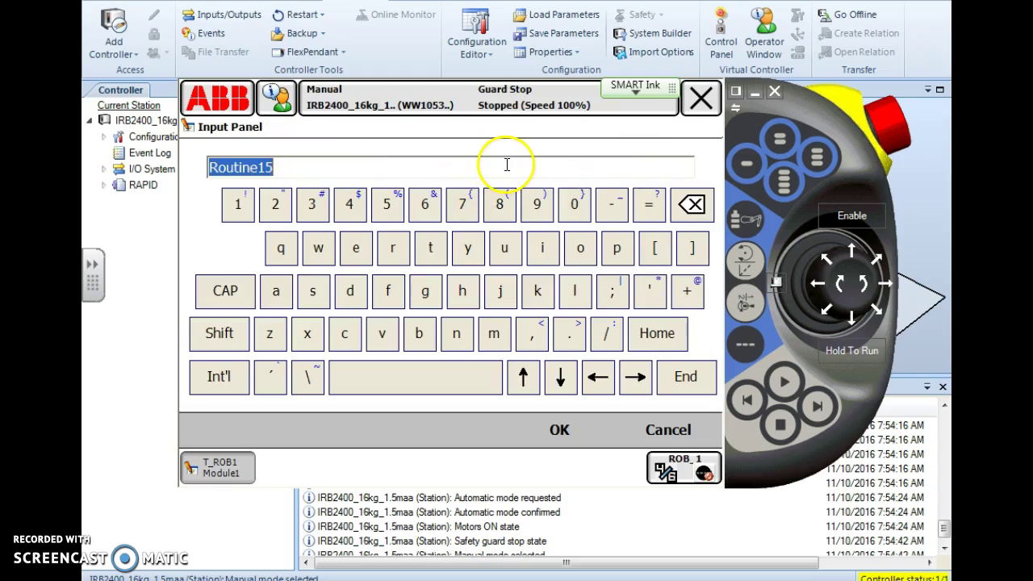
pyautogui.write('my_')
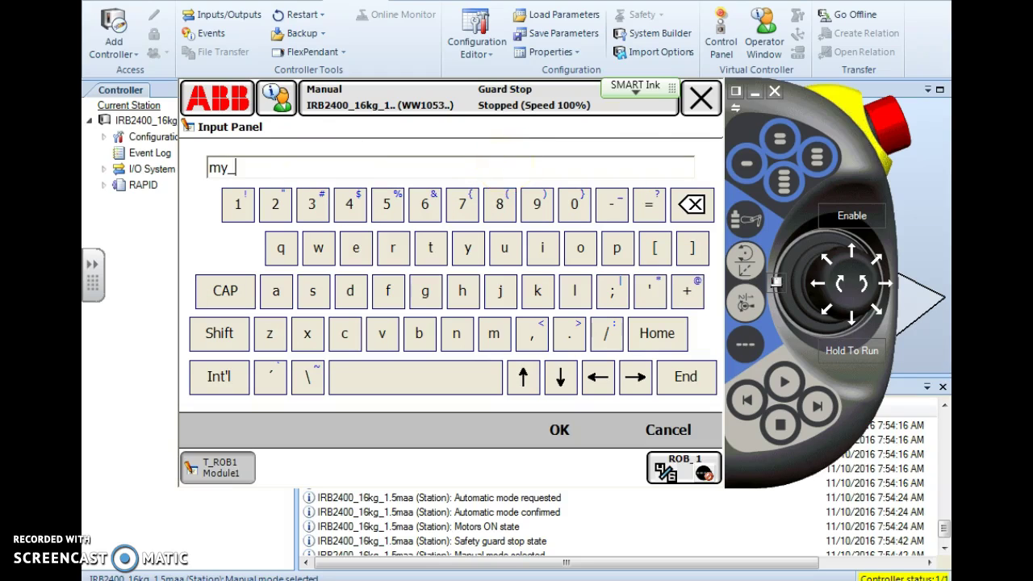
pyautogui.write('Routine')
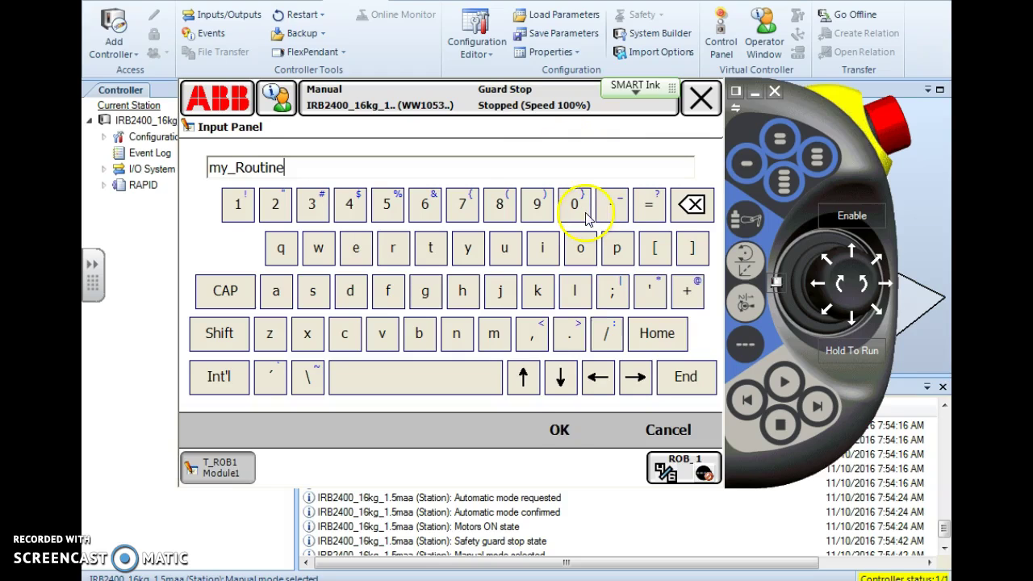
pyautogui.click(545, 430)
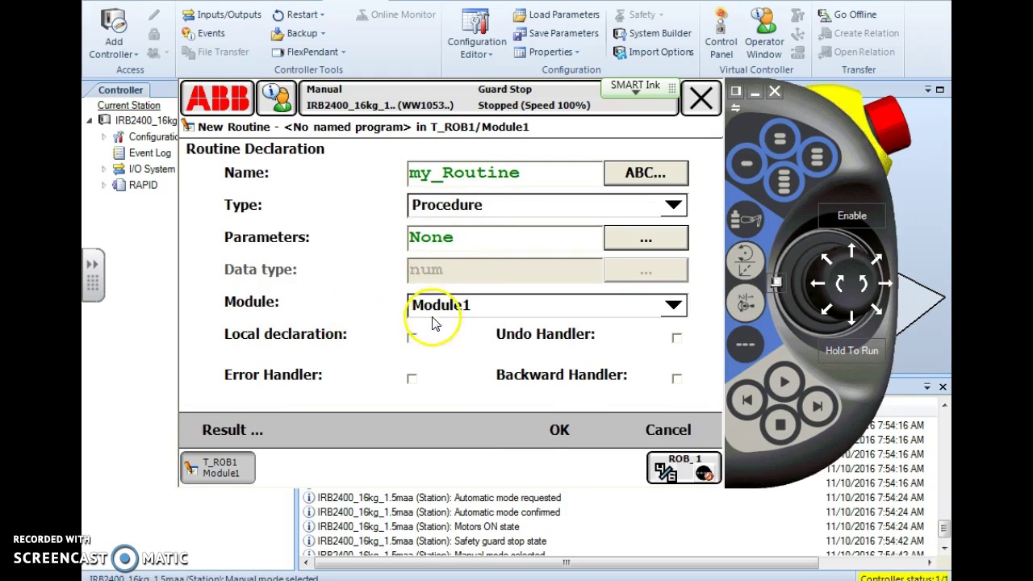
# Confirm the my_Routine declaration, then select my_Routine() in the routine list and show it.
pyautogui.click(557, 436)
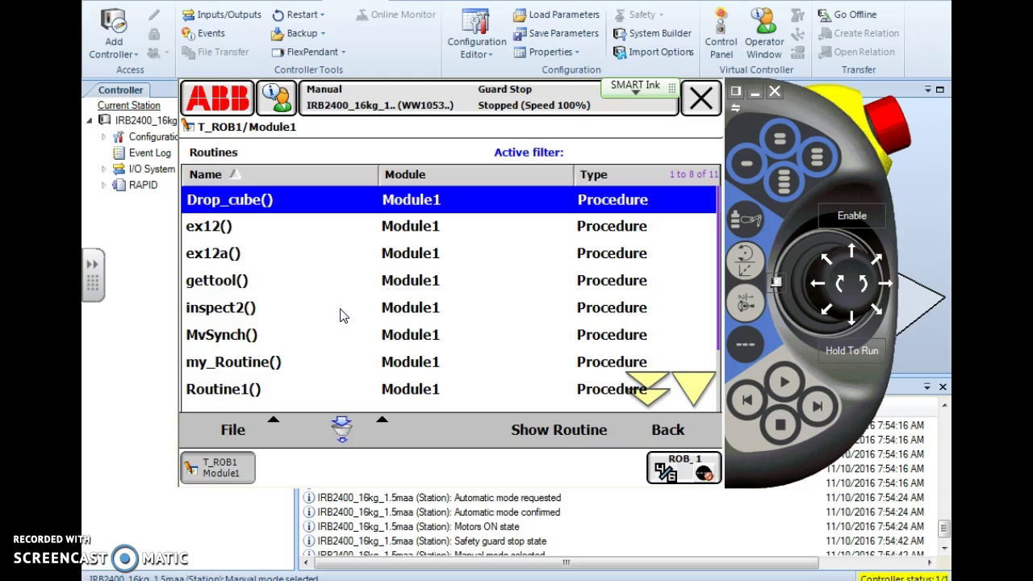
pyautogui.click(660, 386)
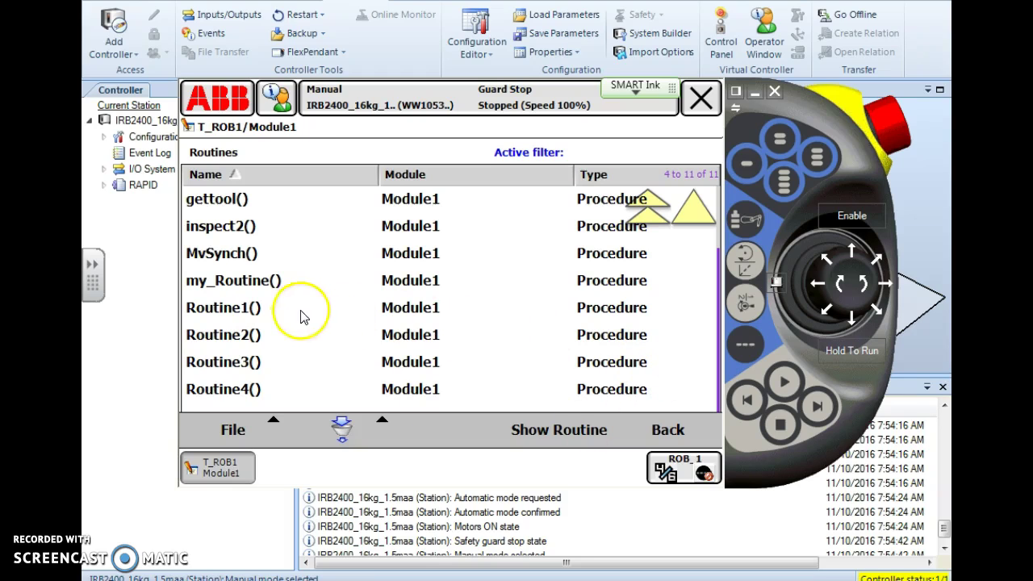
pyautogui.click(276, 287)
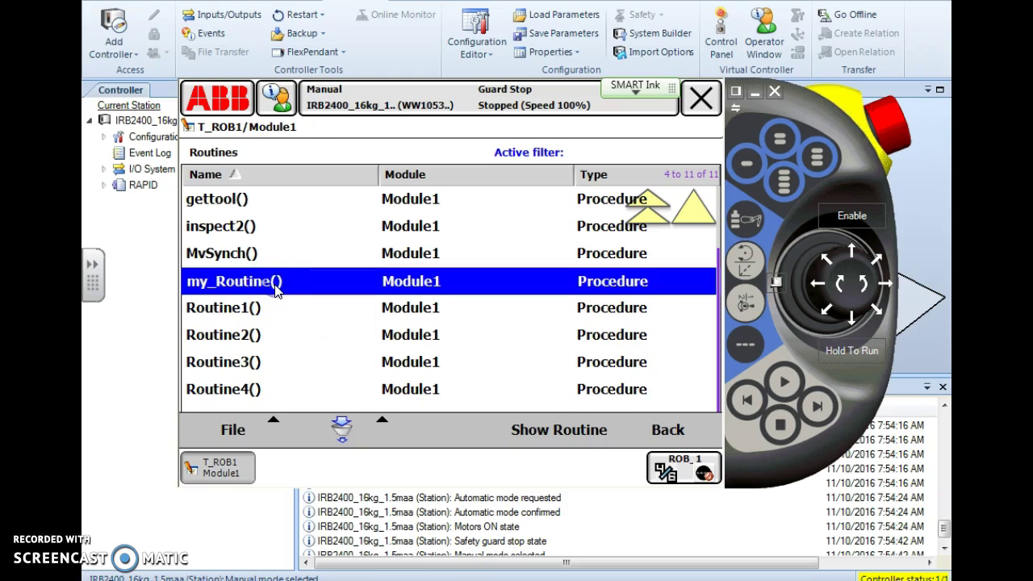
pyautogui.click(275, 287)
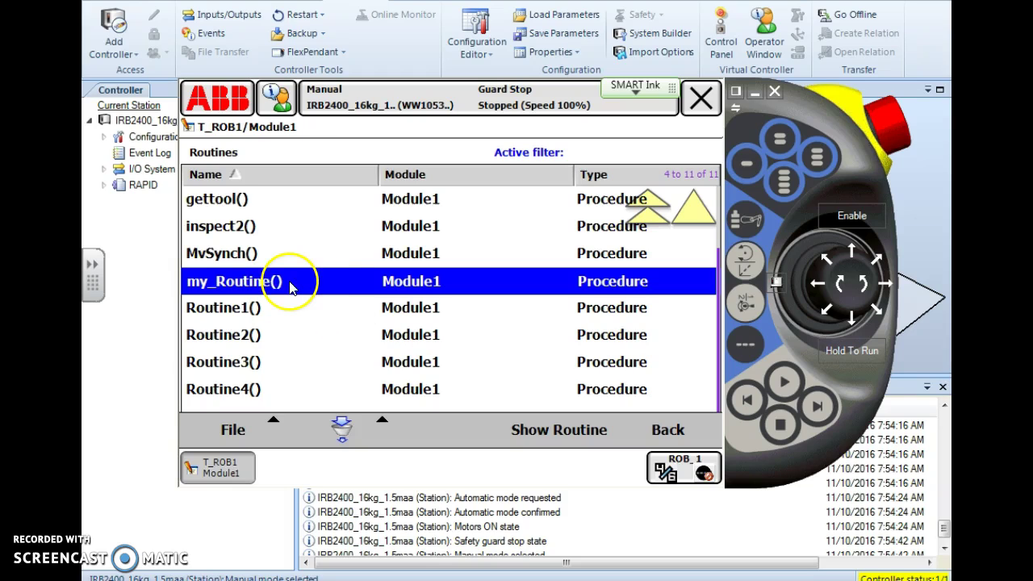
pyautogui.click(565, 440)
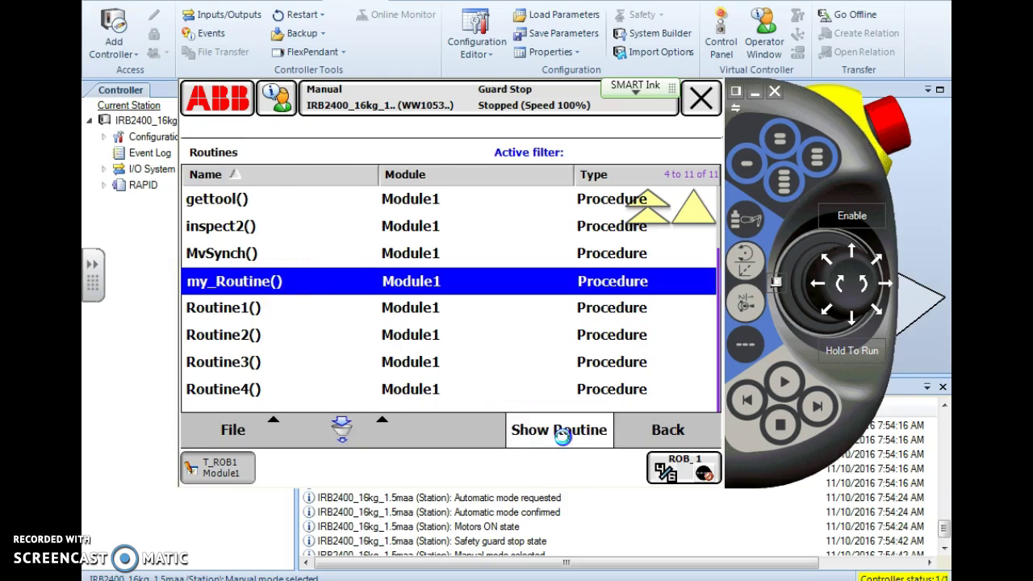
# Work in my_Routine's code view, showing the empty PROC with its placeholder statement before ENDPROC.
pyautogui.click(368, 204)
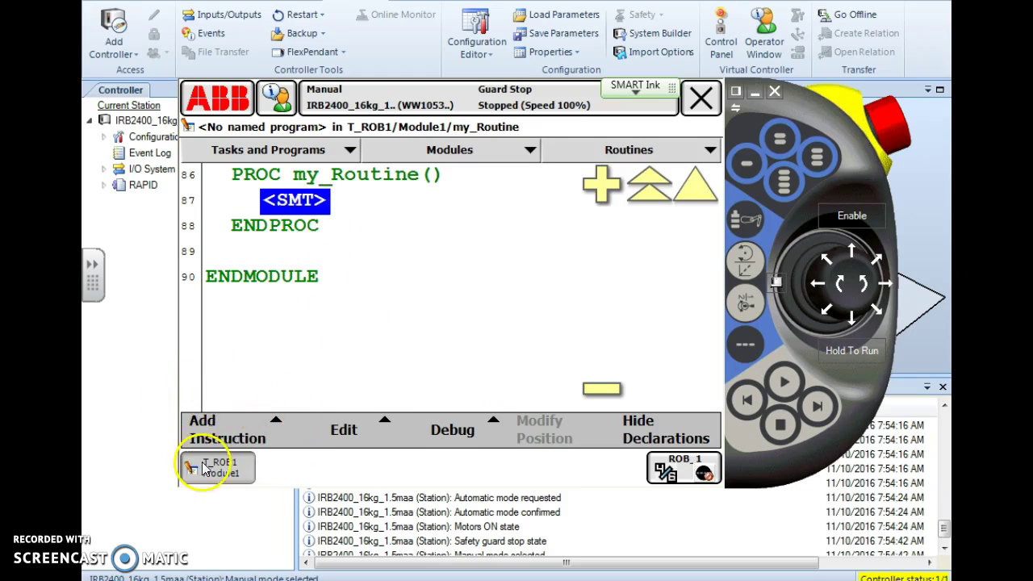
pyautogui.click(327, 359)
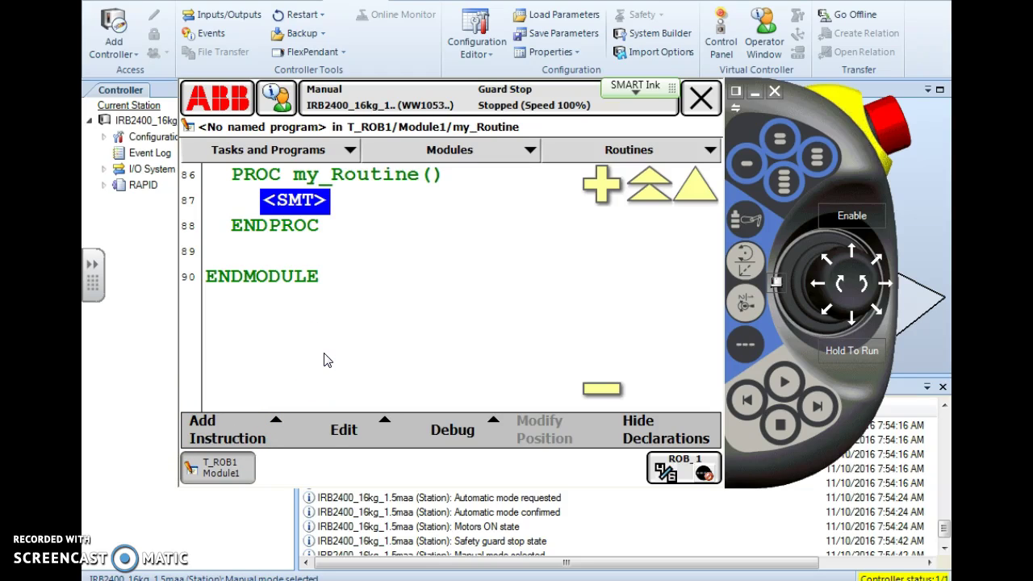